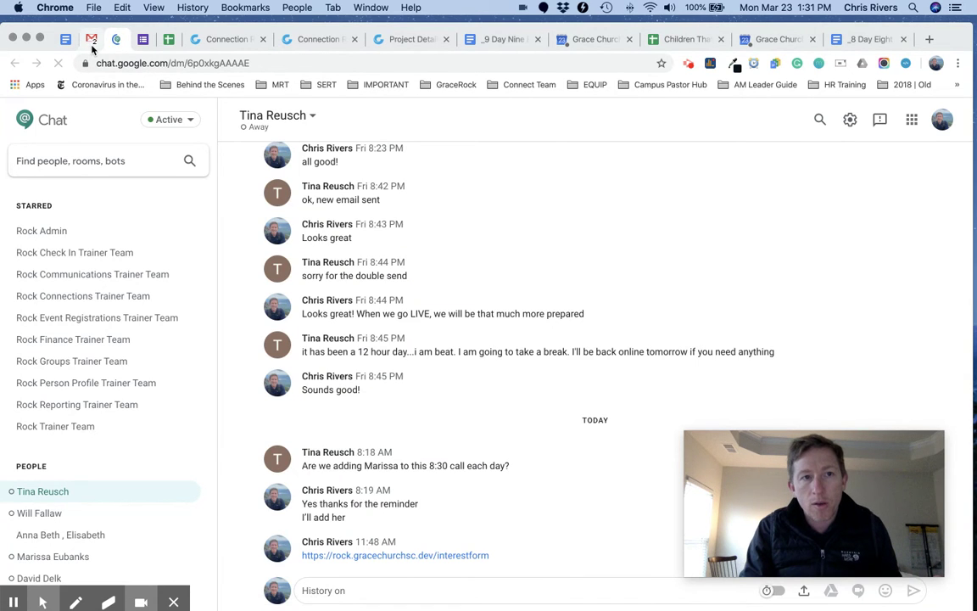
left_click(92, 41)
left_click(115, 41)
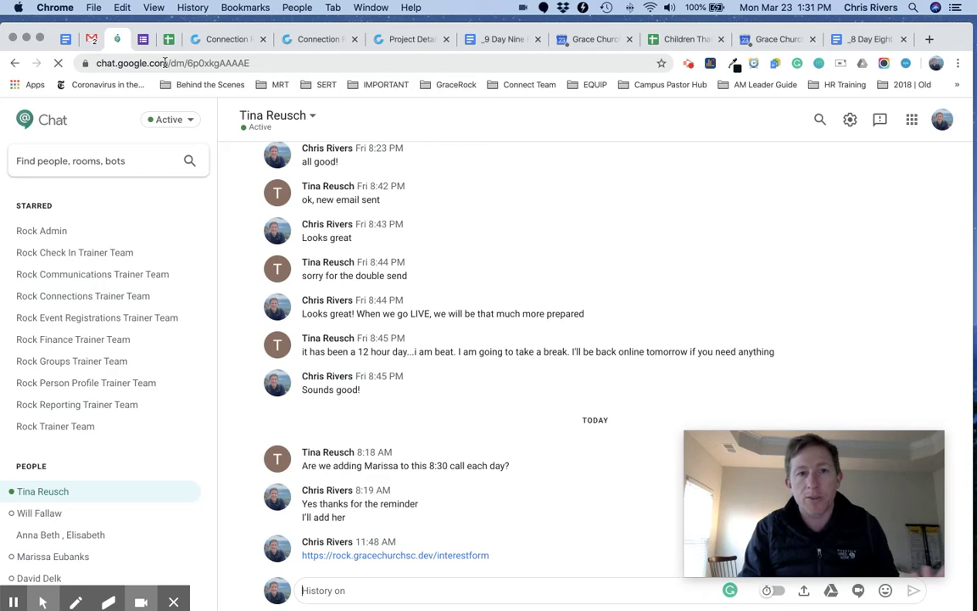
left_click(185, 121)
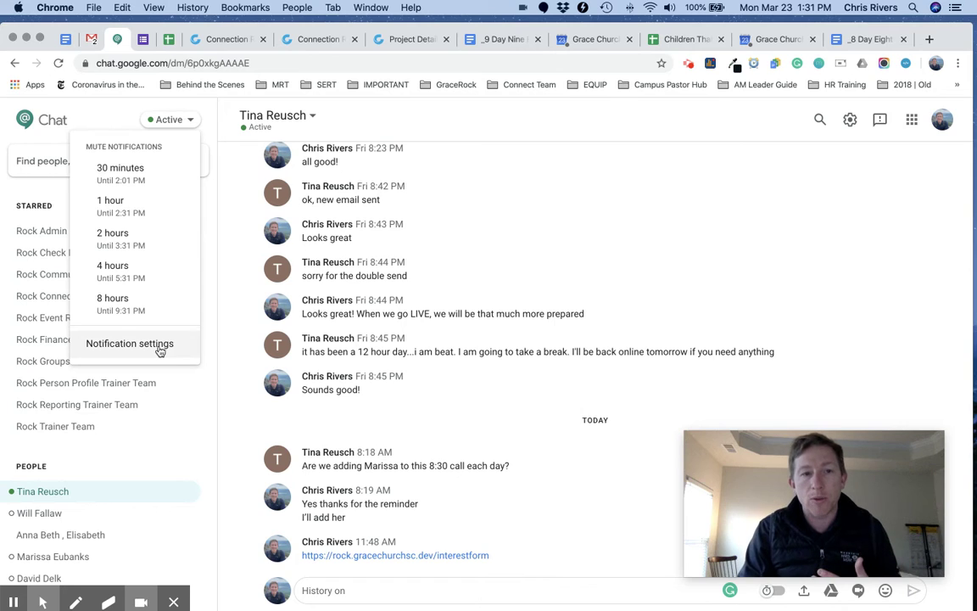
left_click(513, 204)
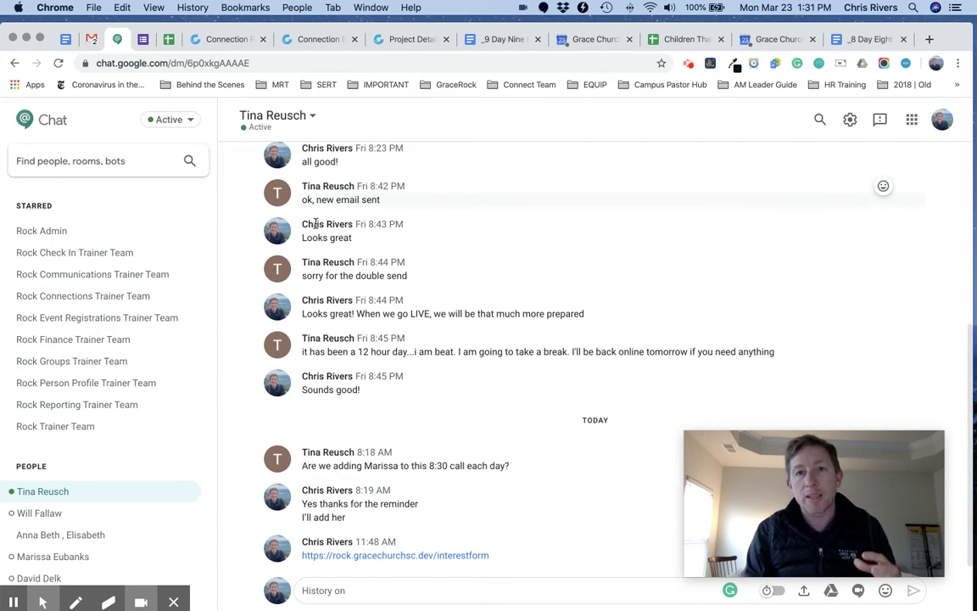
mouse_move(316, 223)
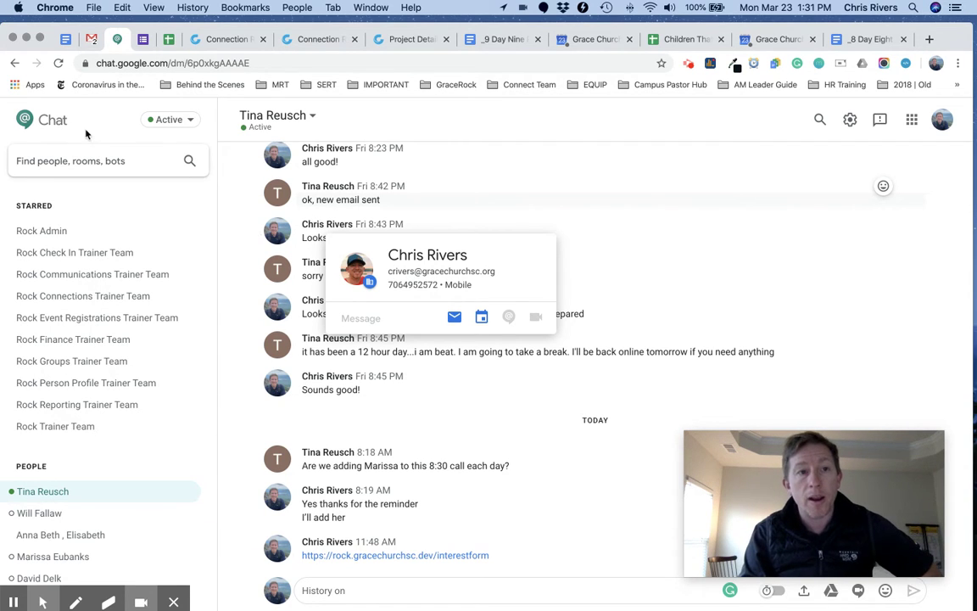
left_click(99, 161)
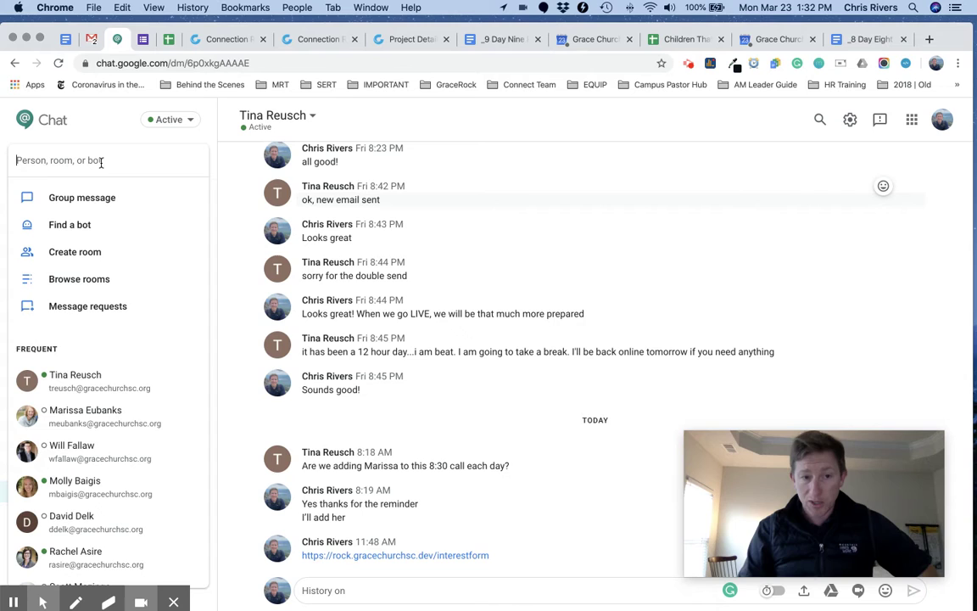
left_click(426, 159)
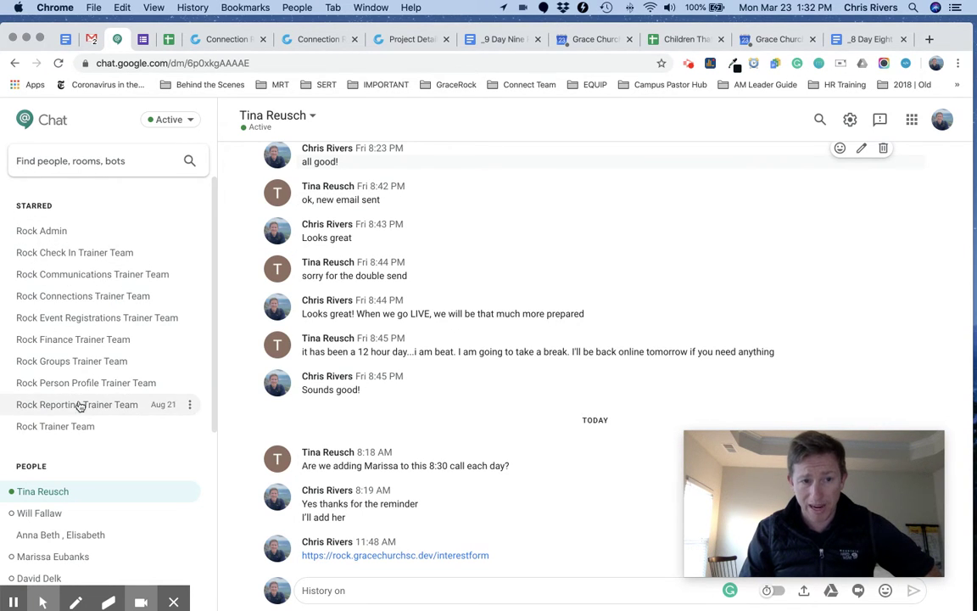
Open the starred Rock Admin room and look over its conversation and the available room options.
left_click(53, 237)
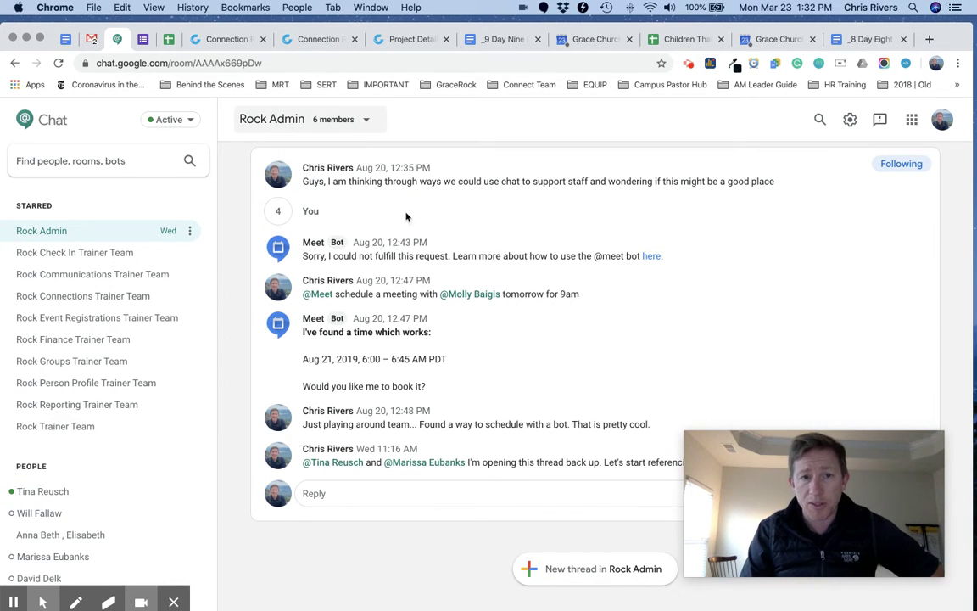
scroll(431, 501, "up", 5)
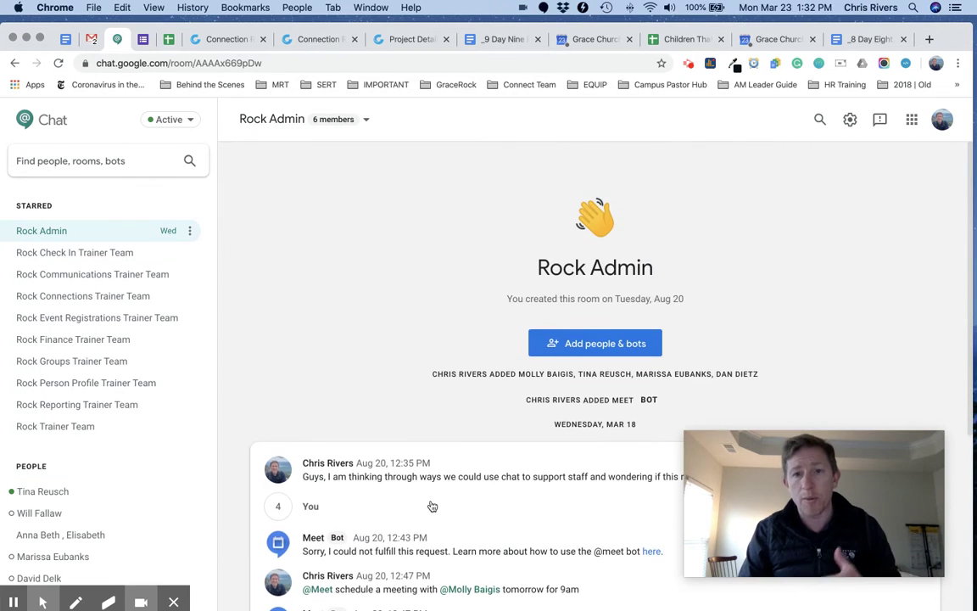
scroll(431, 504, "down", 3)
scroll(431, 504, "down", 2)
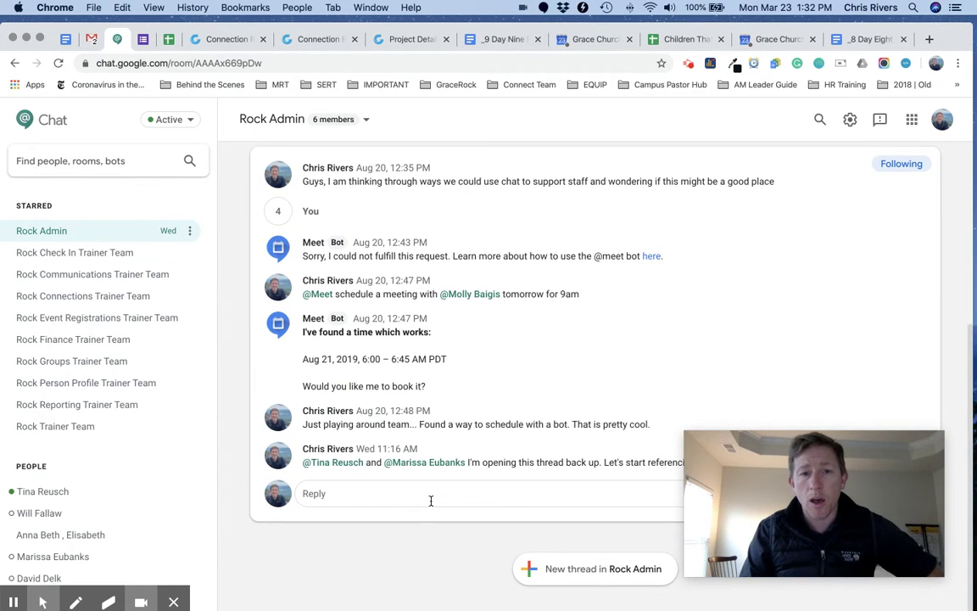
left_click(367, 122)
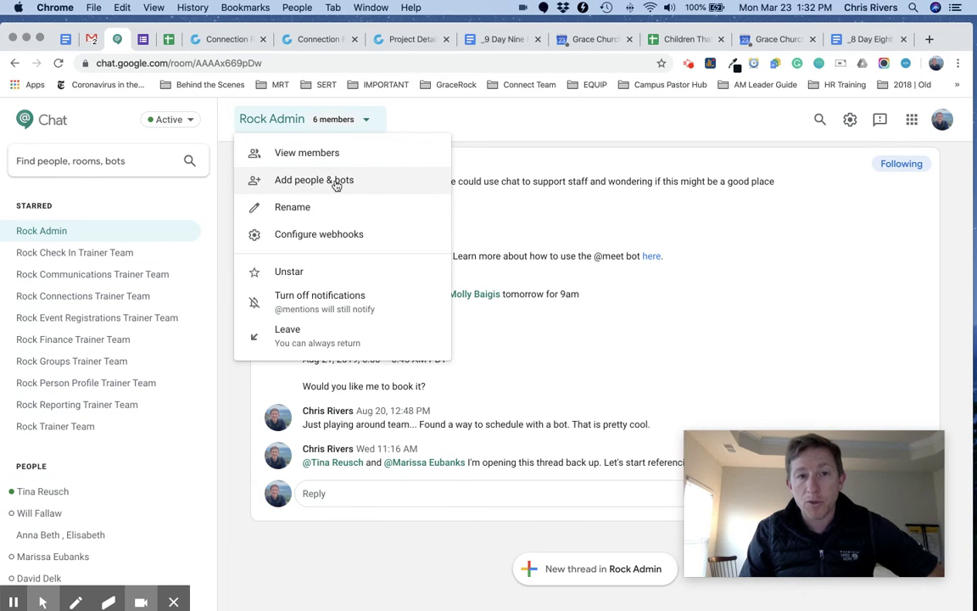
Create a new chat room named "test".
left_click(100, 165)
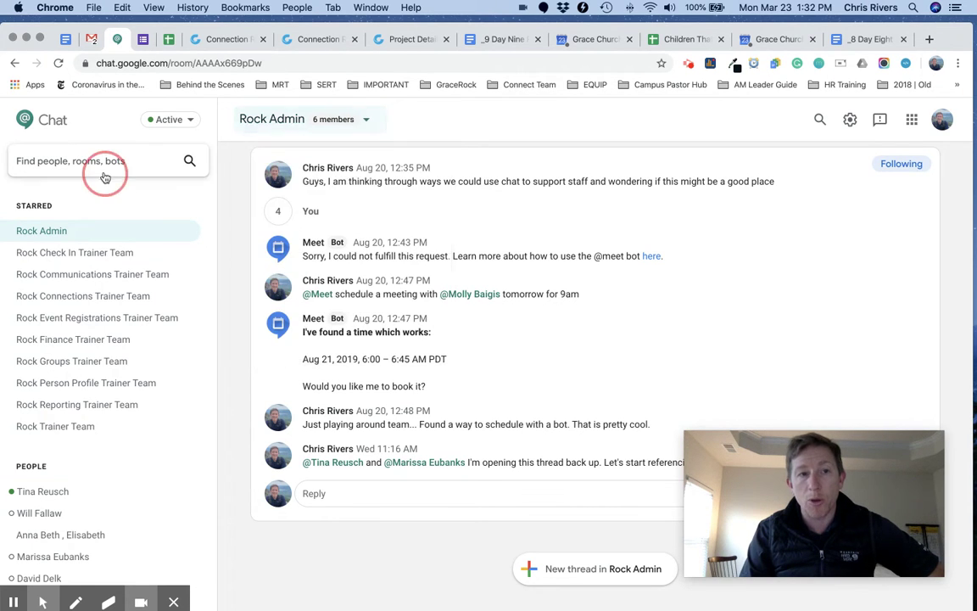
left_click(100, 258)
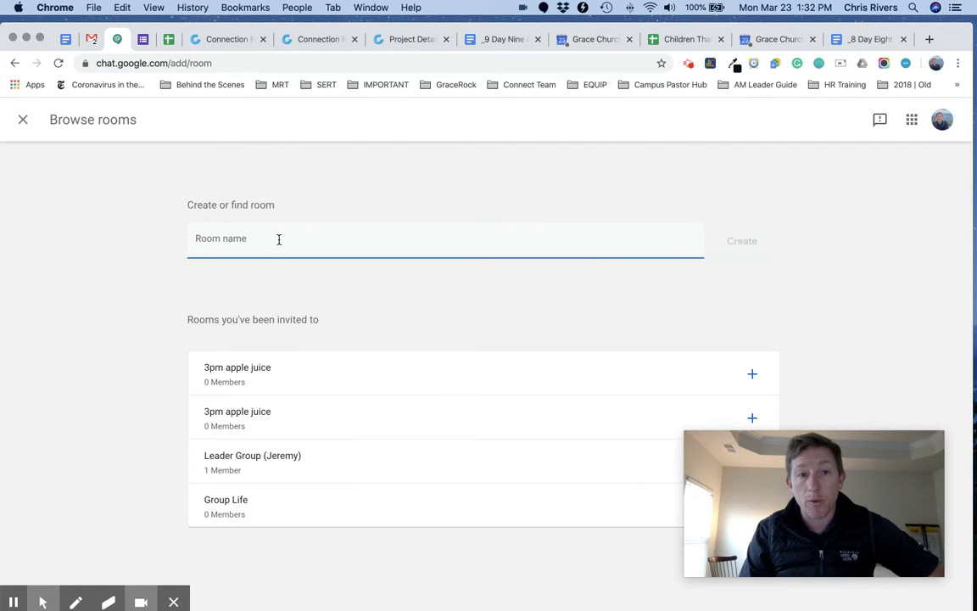
type("test")
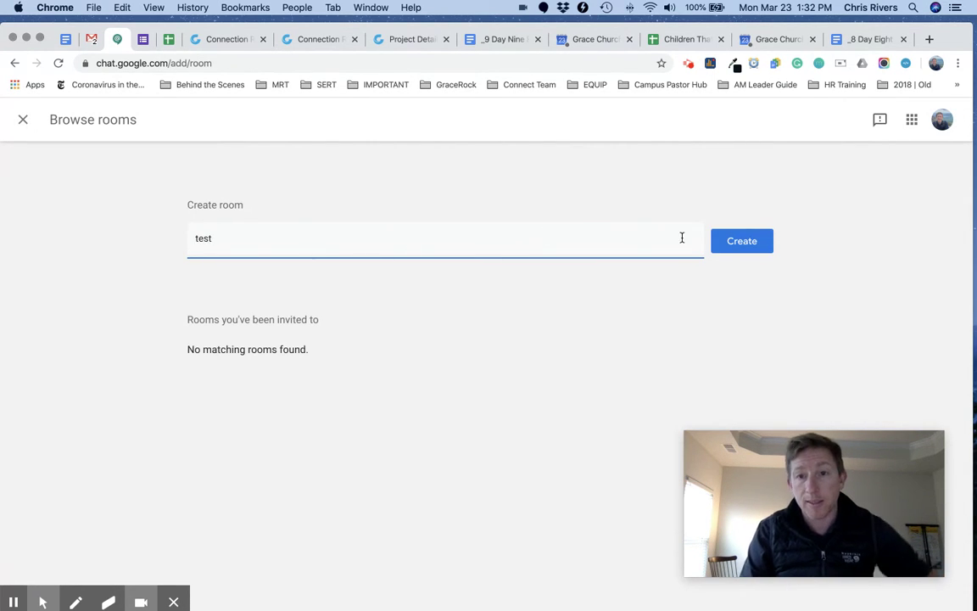
left_click(754, 248)
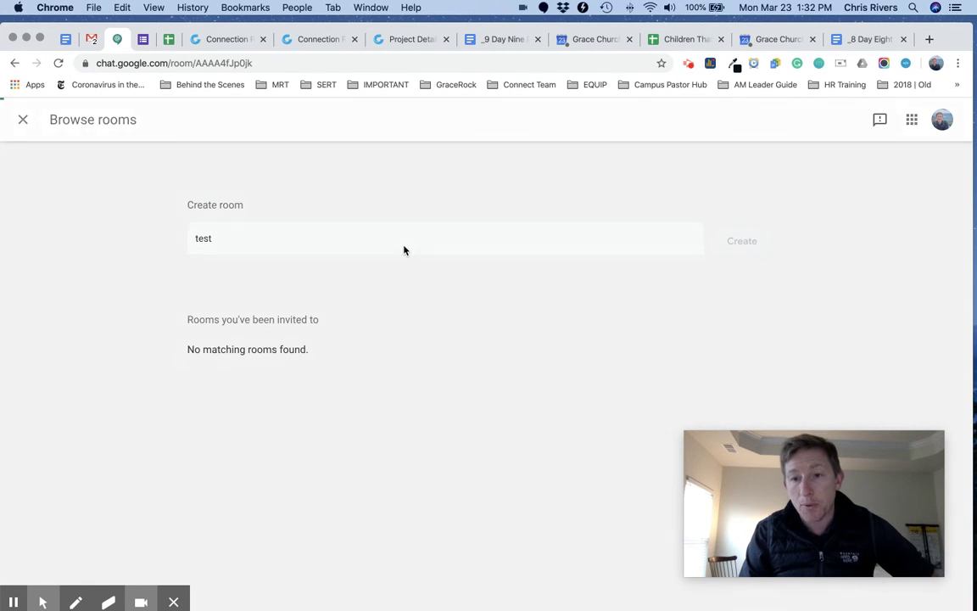
Add four colleagues to the test room and send them the invitations.
left_click(585, 426)
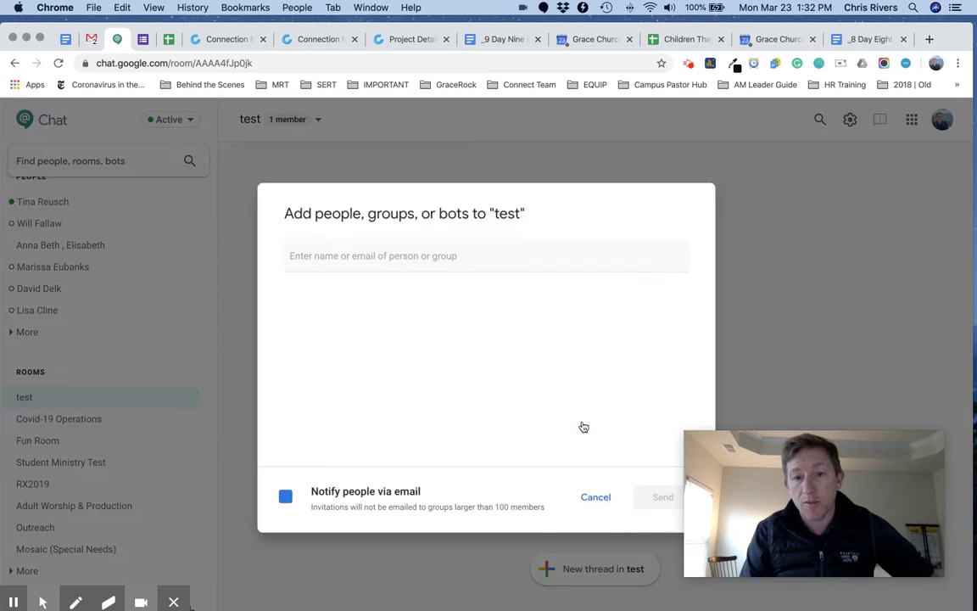
type("will fa")
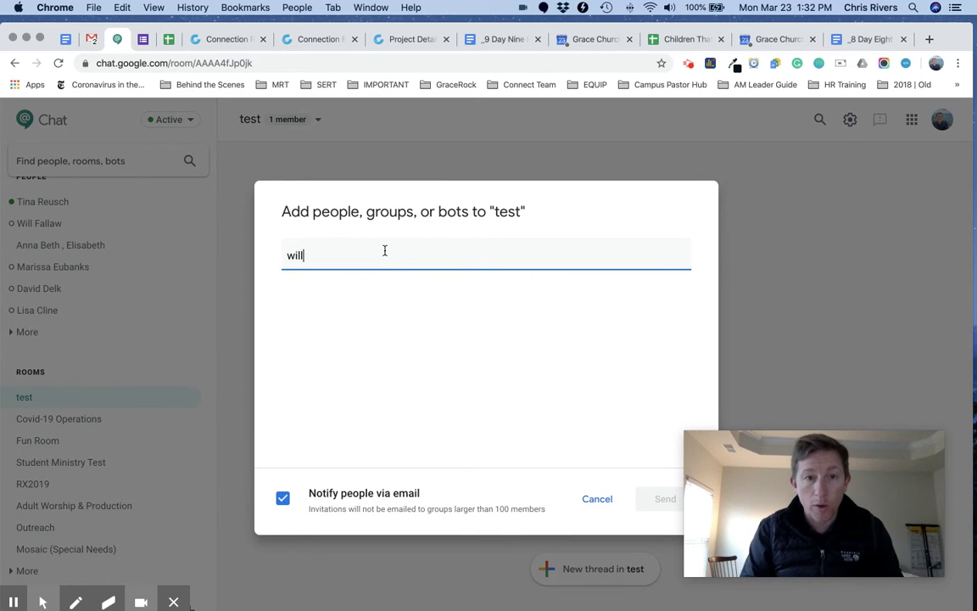
left_click(331, 306)
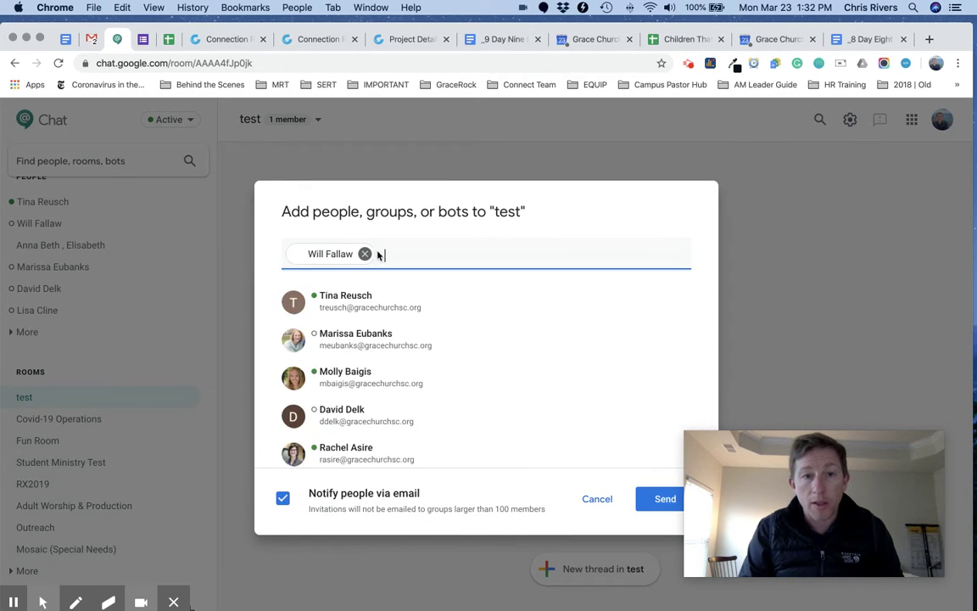
left_click(384, 290)
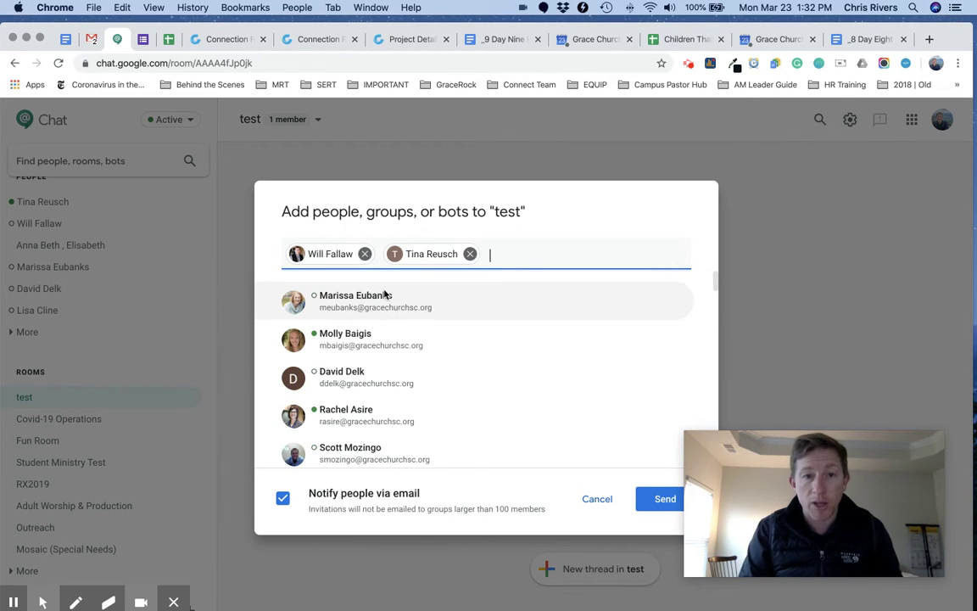
left_click(374, 339)
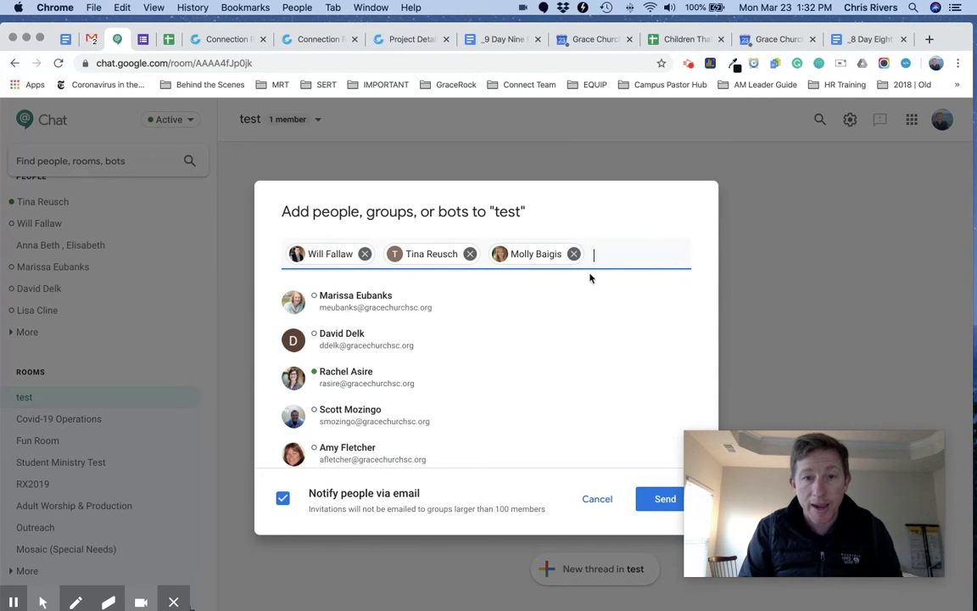
left_click(343, 378)
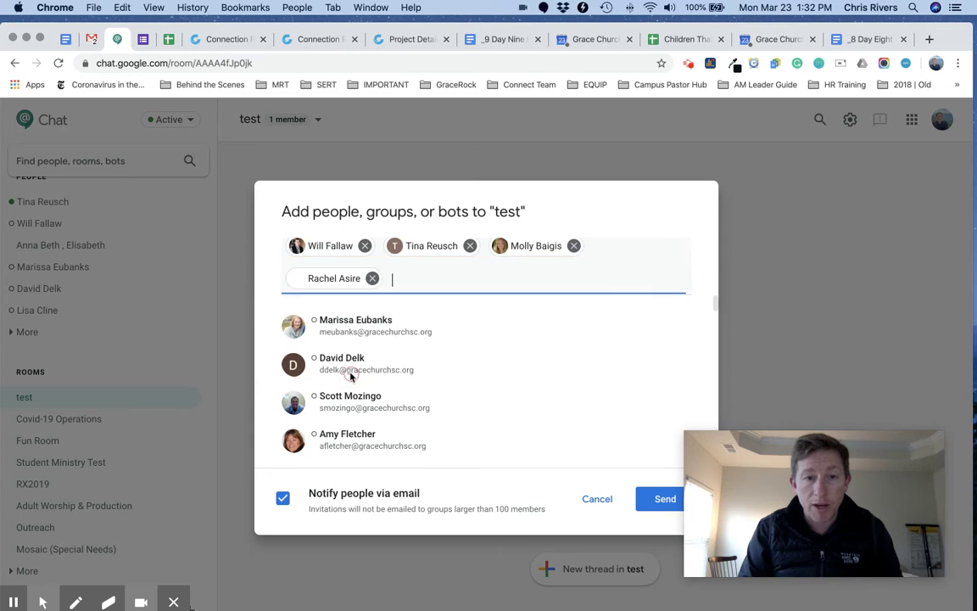
left_click(666, 501)
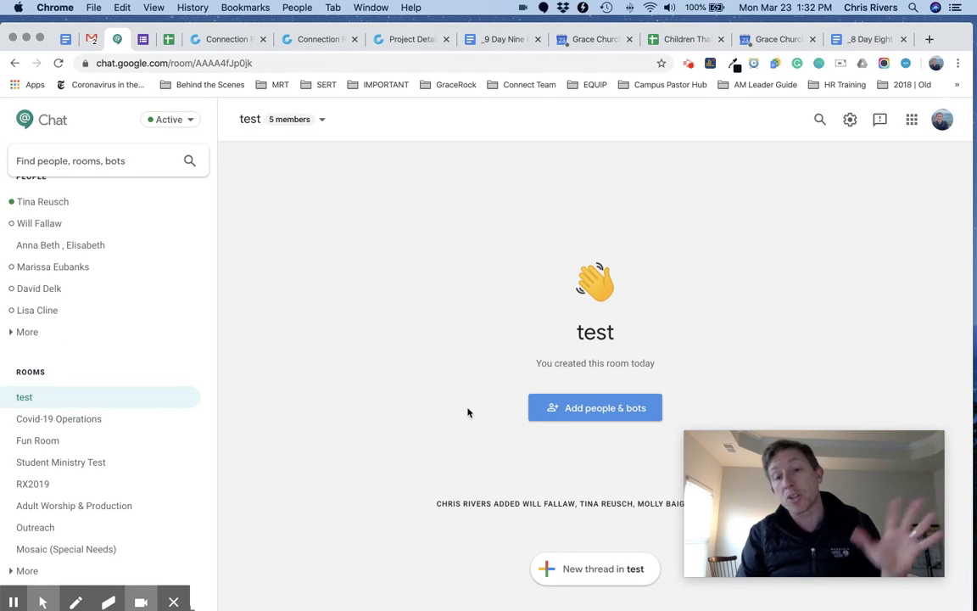
Start a new thread in the test room with the message "hey guys, I'm doing a video training to show how to create chat rooms".
left_click(583, 565)
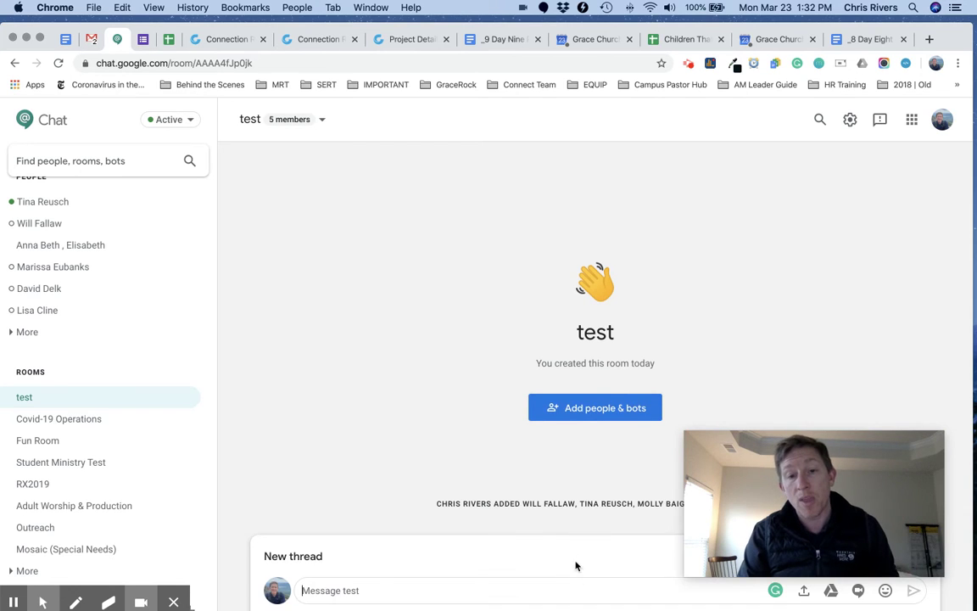
left_click_drag(779, 454, 108, 146)
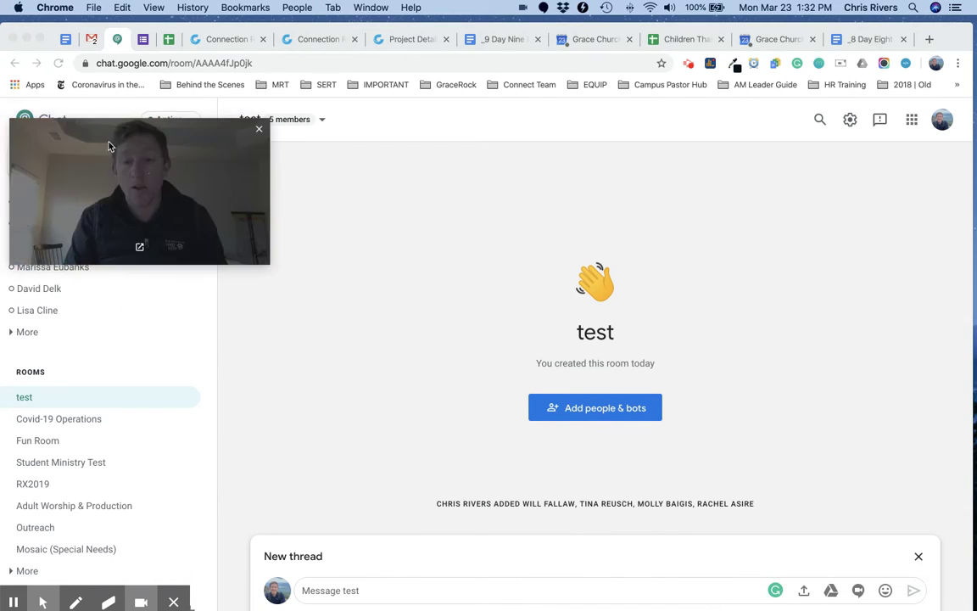
left_click(346, 594)
type("hey guys, I'm doing a video t")
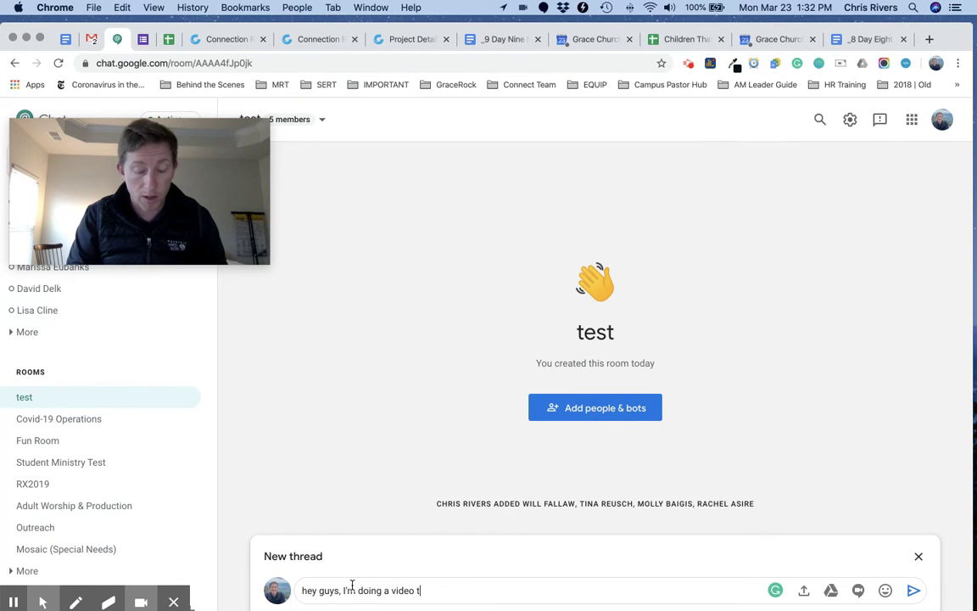
type("raining to show how to create chat rooms")
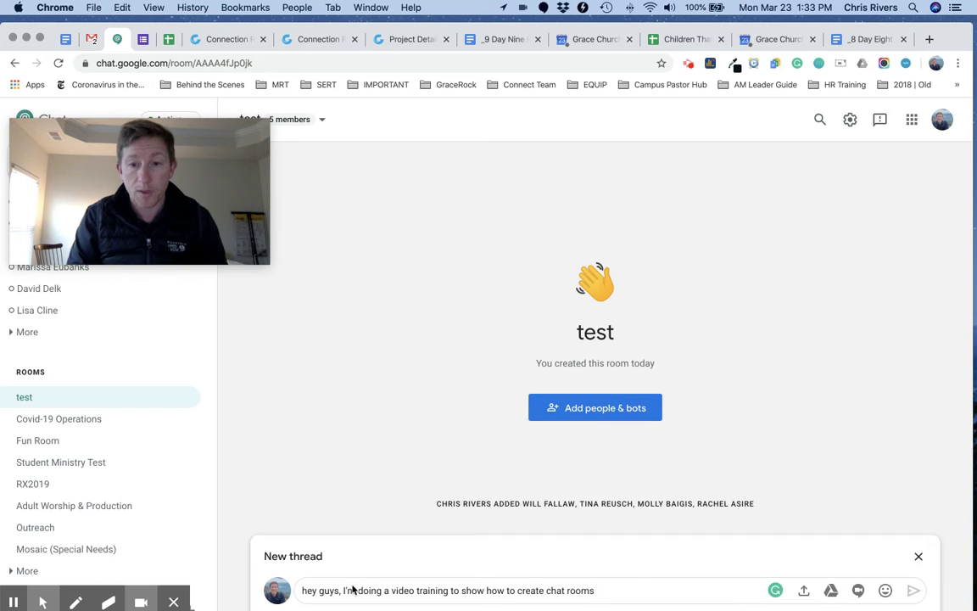
key("Return")
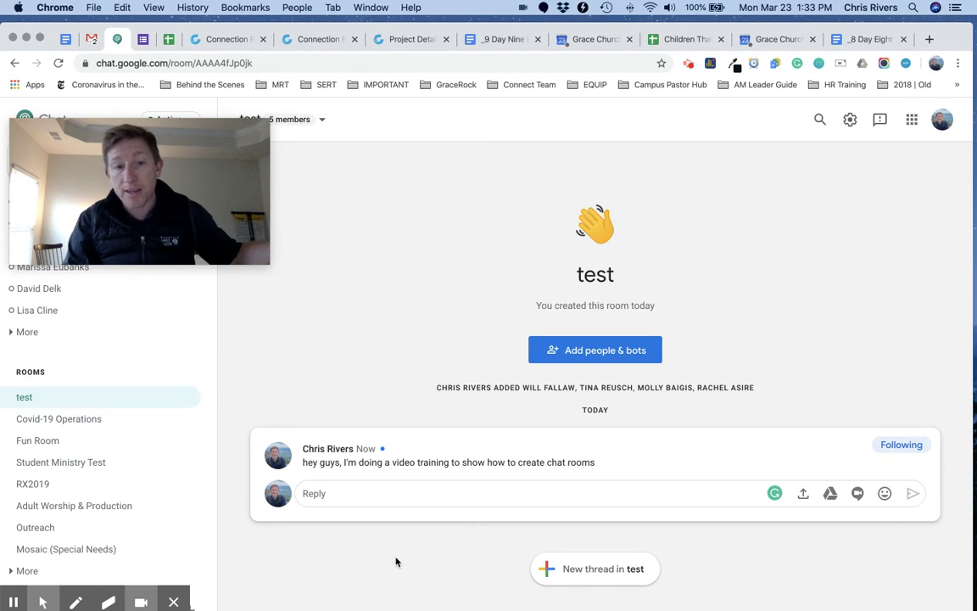
left_click(406, 490)
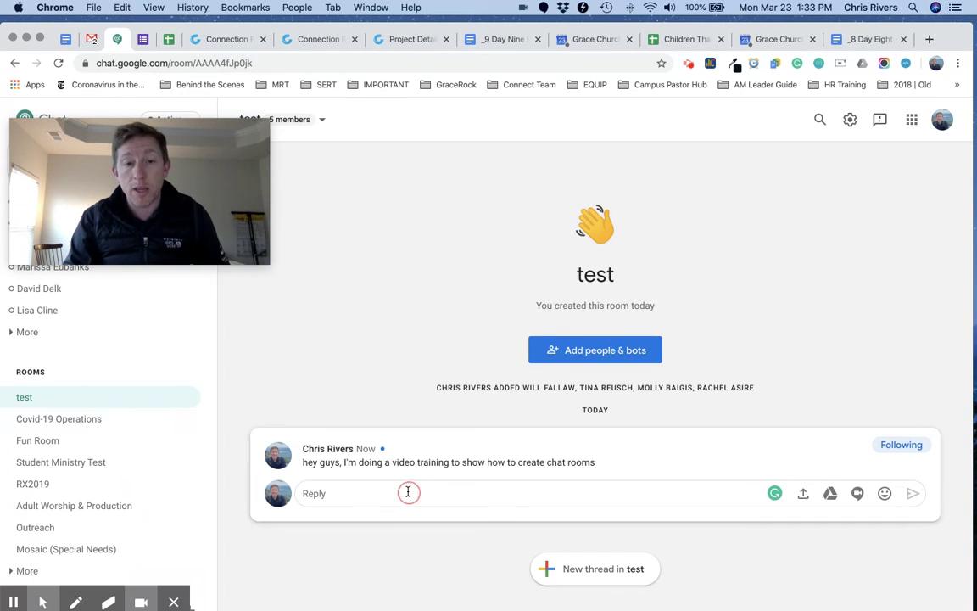
type("@will")
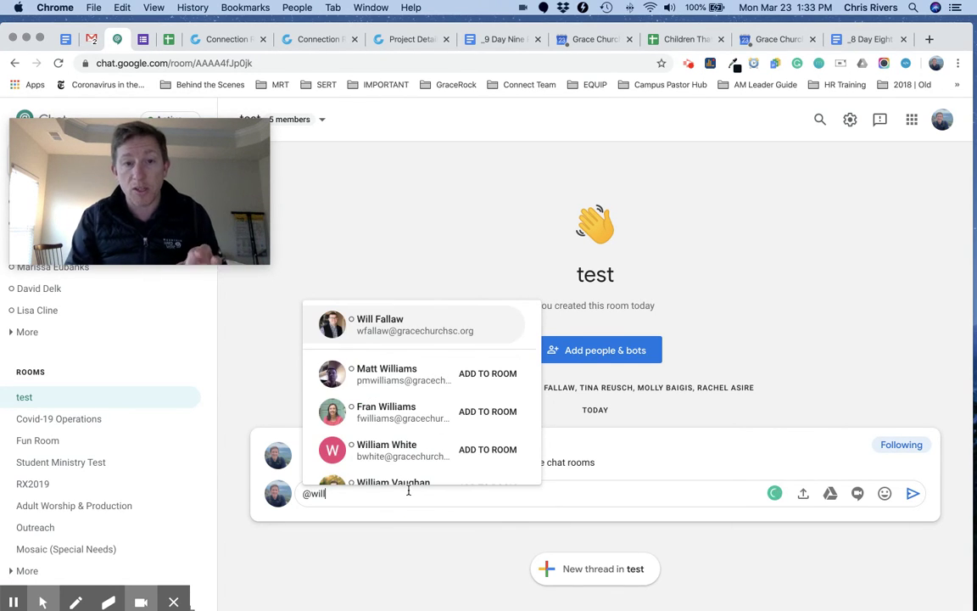
key("BackSpace")
key("BackSpace")
key("BackSpace")
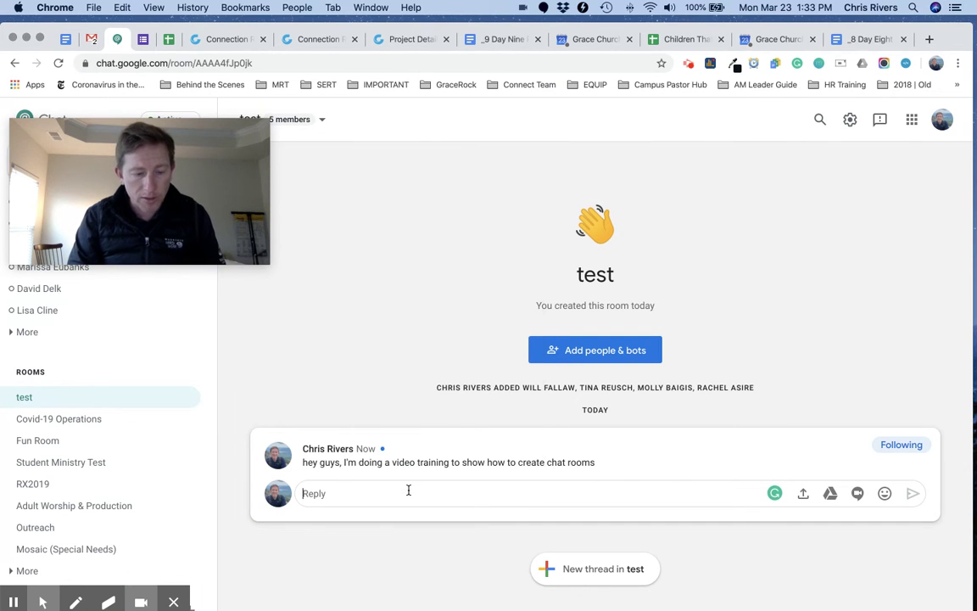
Reply in the thread with a mention of a room member, asking "can you respond so people can see".
type("@tina")
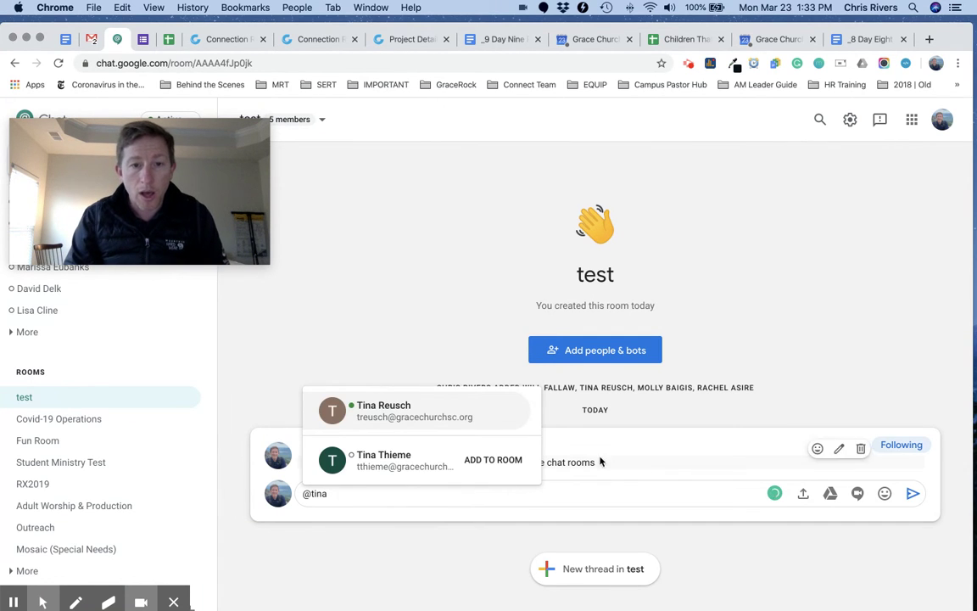
left_click(422, 419)
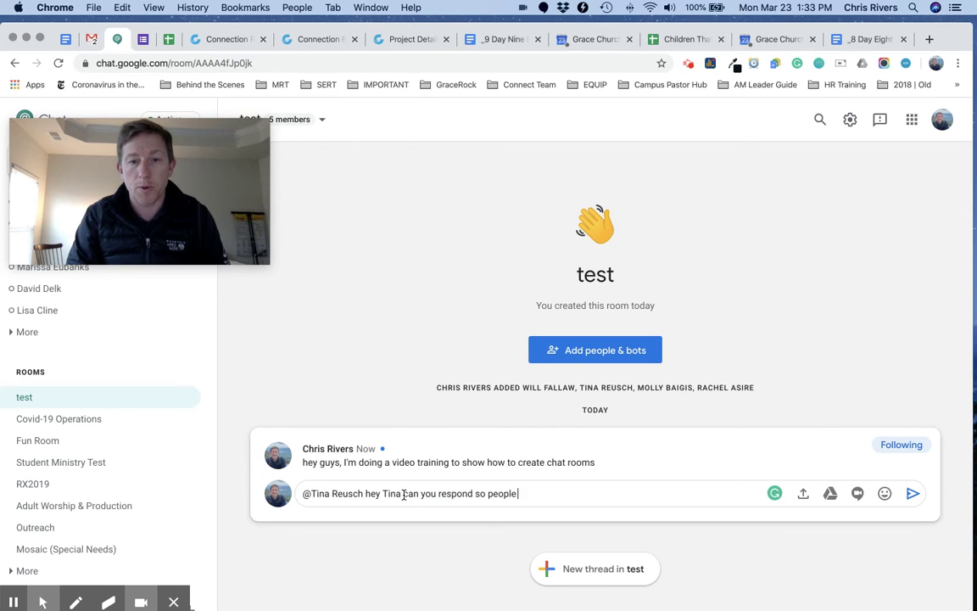
key("Return")
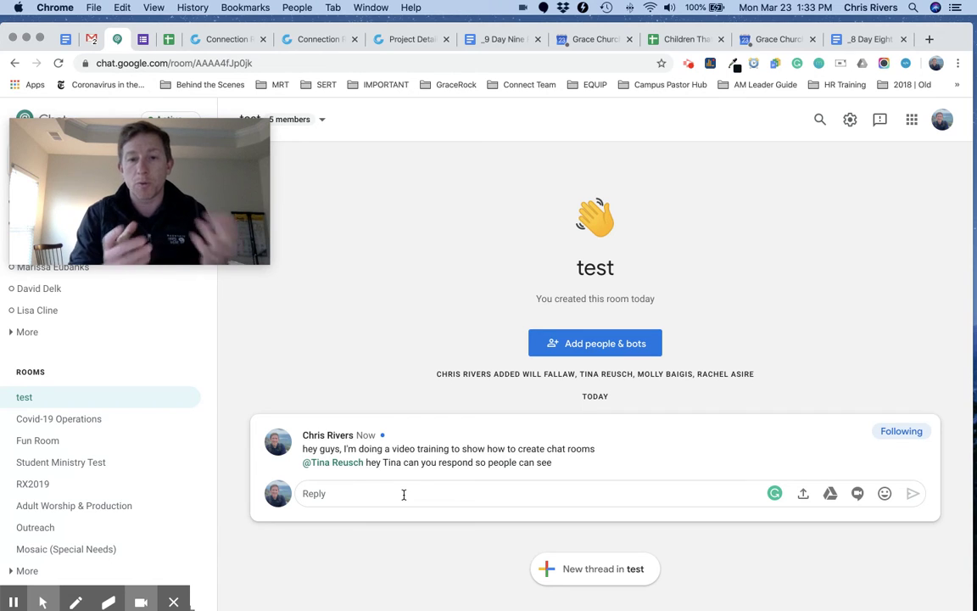
Attach a Hangouts Meet video meeting to the thread reply and remove it from the draft.
left_click(858, 495)
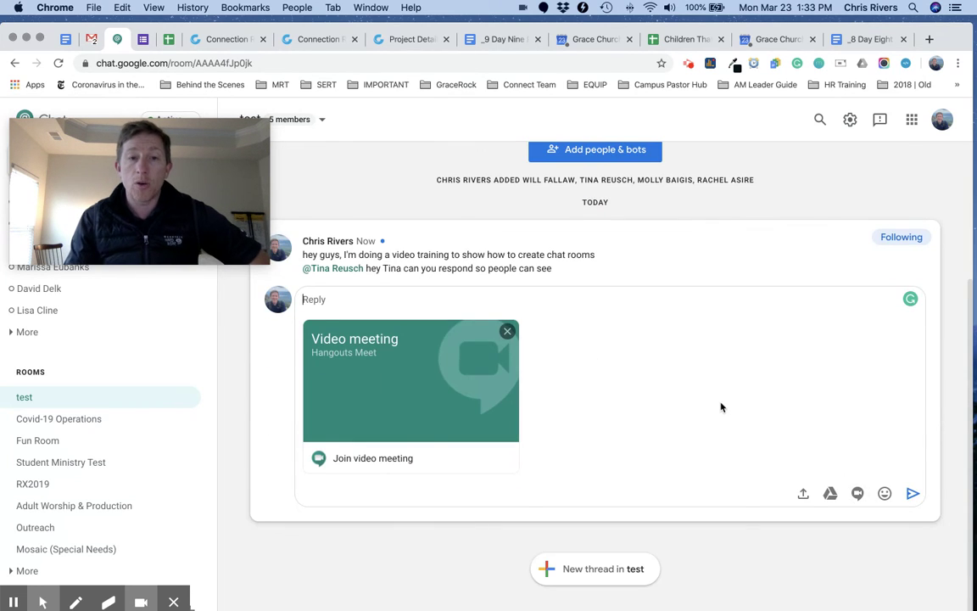
left_click(720, 406)
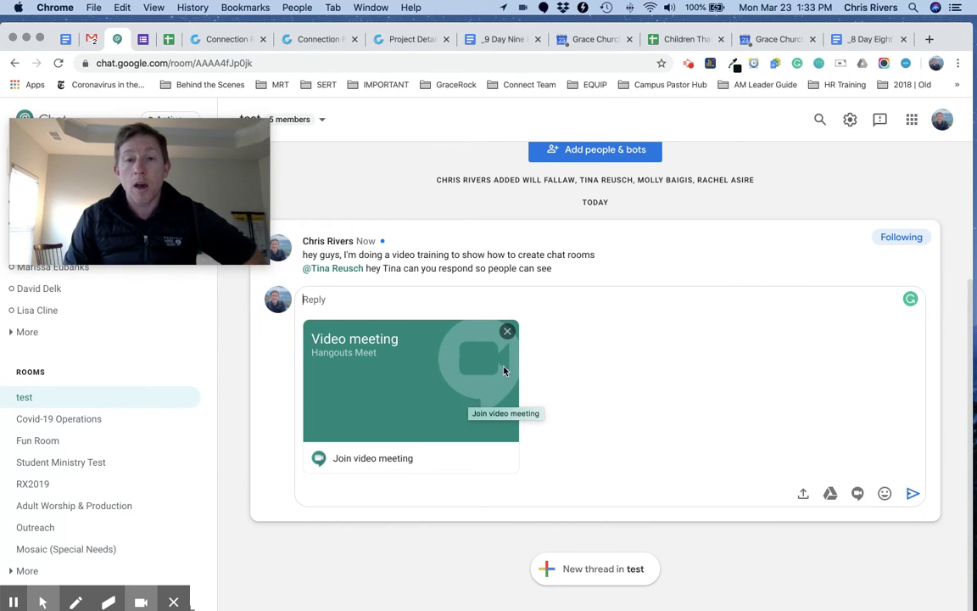
left_click(507, 332)
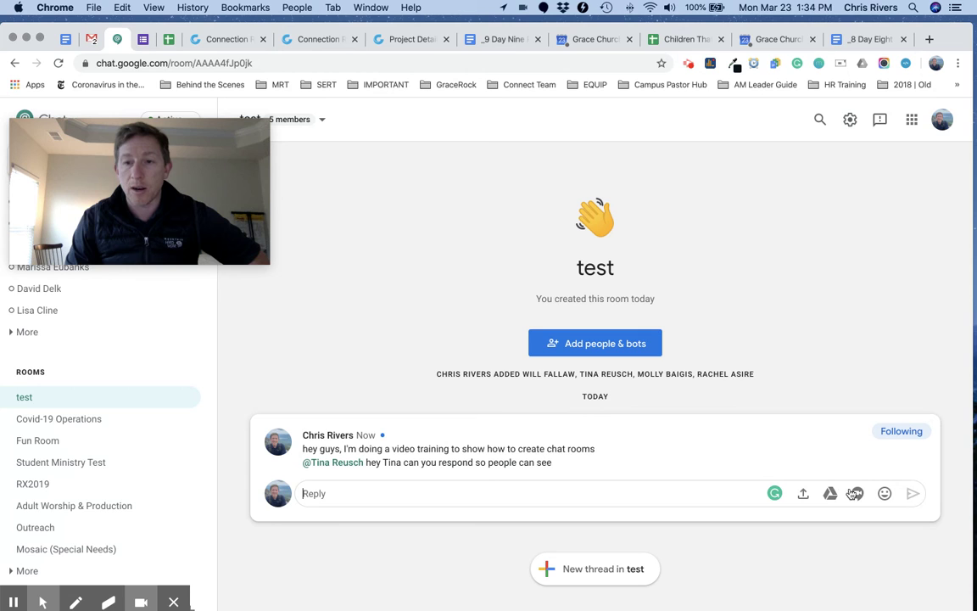
Open and dismiss the emoji picker in the thread reply, and open the Covid-19 Operations room.
left_click(885, 493)
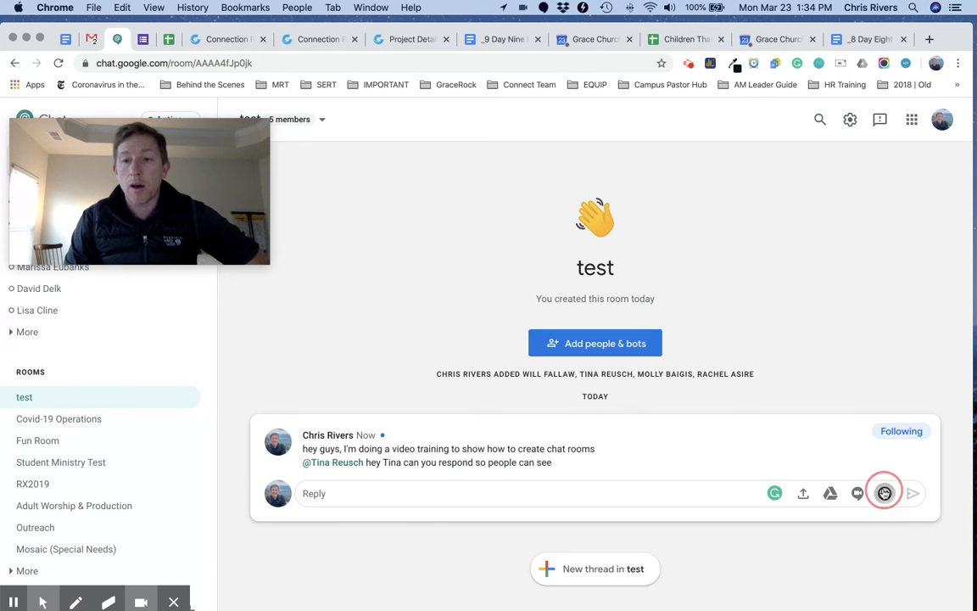
left_click(910, 332)
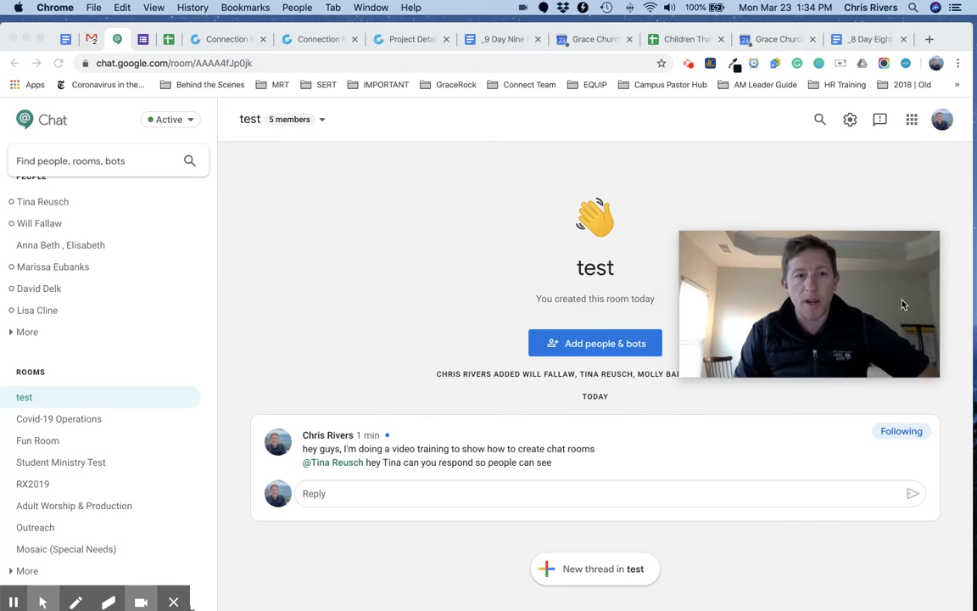
scroll(83, 424, "down", 1)
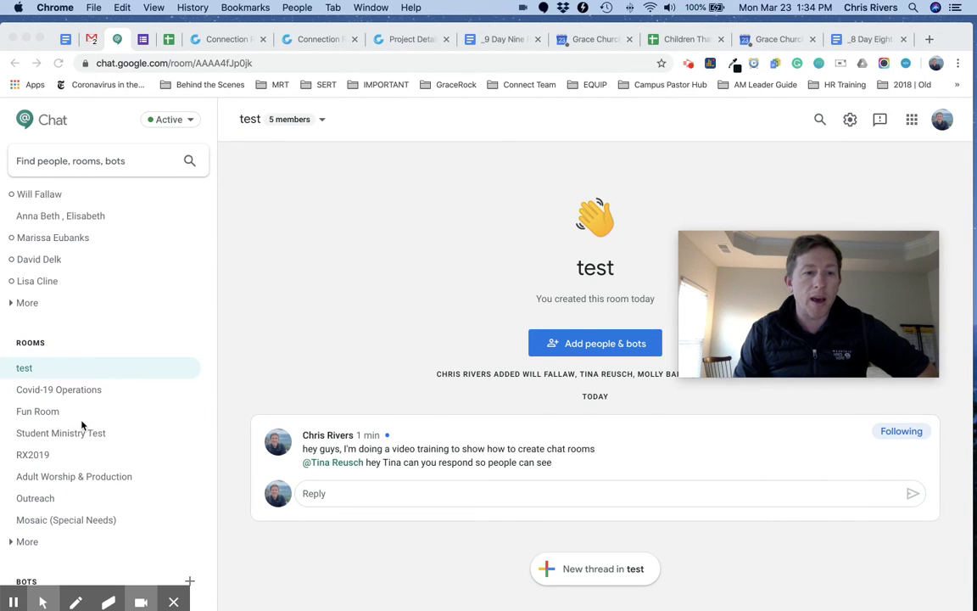
left_click(71, 393)
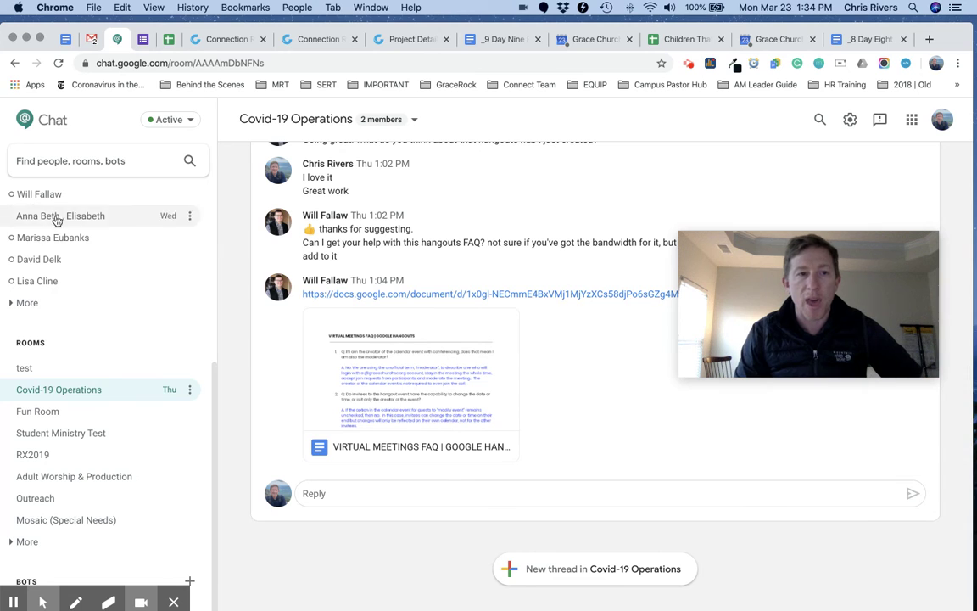
Expand the full list of people and view a colleague's contact card.
scroll(98, 280, "up", 5)
scroll(100, 281, "down", 6)
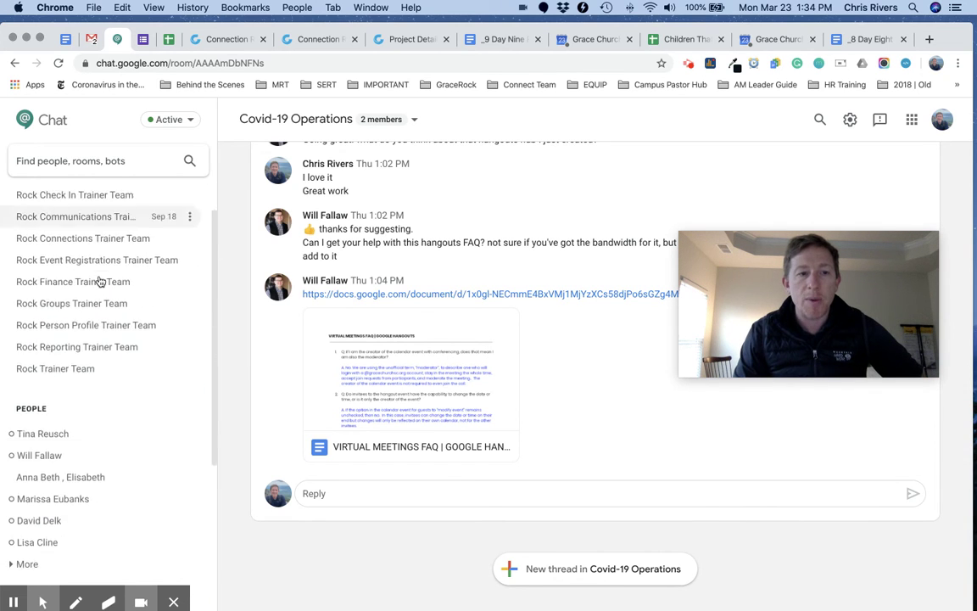
left_click(25, 366)
scroll(70, 314, "down", 1)
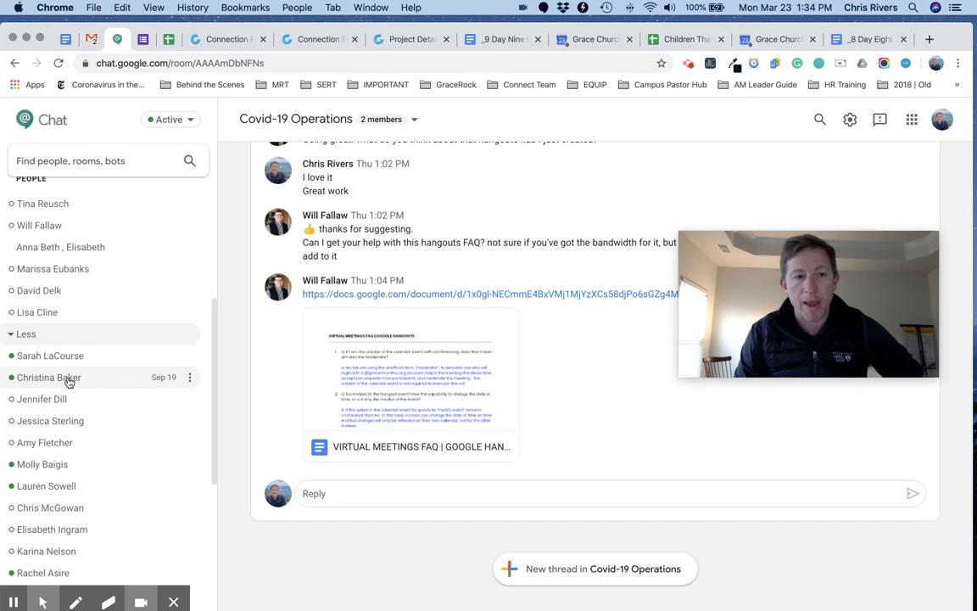
mouse_move(70, 382)
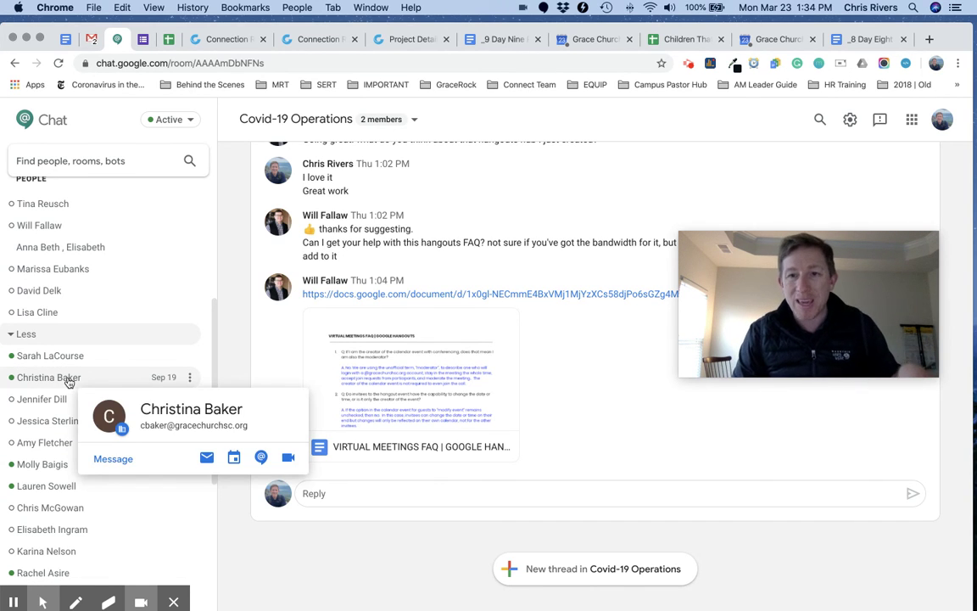
Switch to Gmail to look over the open google chat tutorial email and its reply draft, and return to Google Chat.
left_click(182, 64)
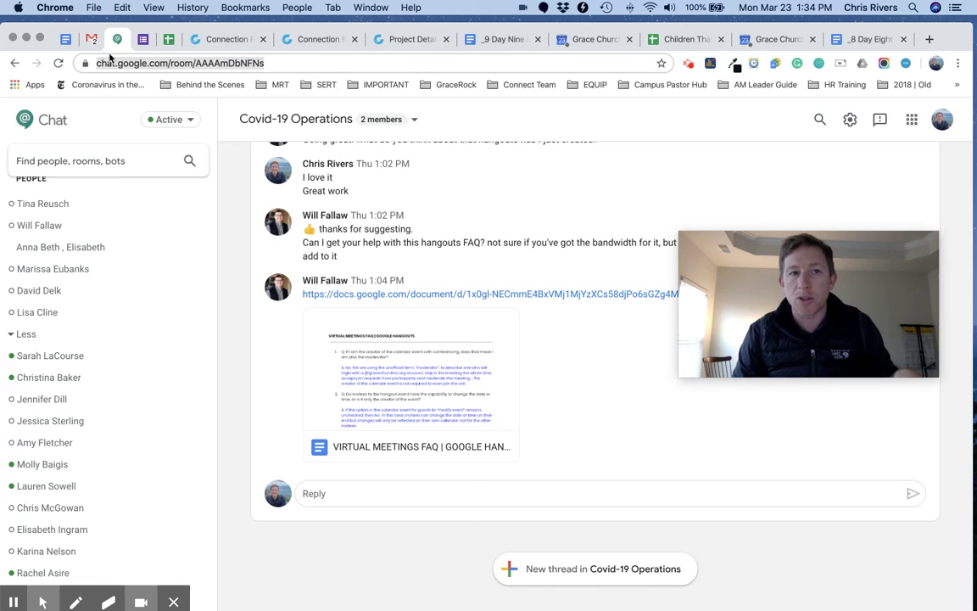
left_click(90, 40)
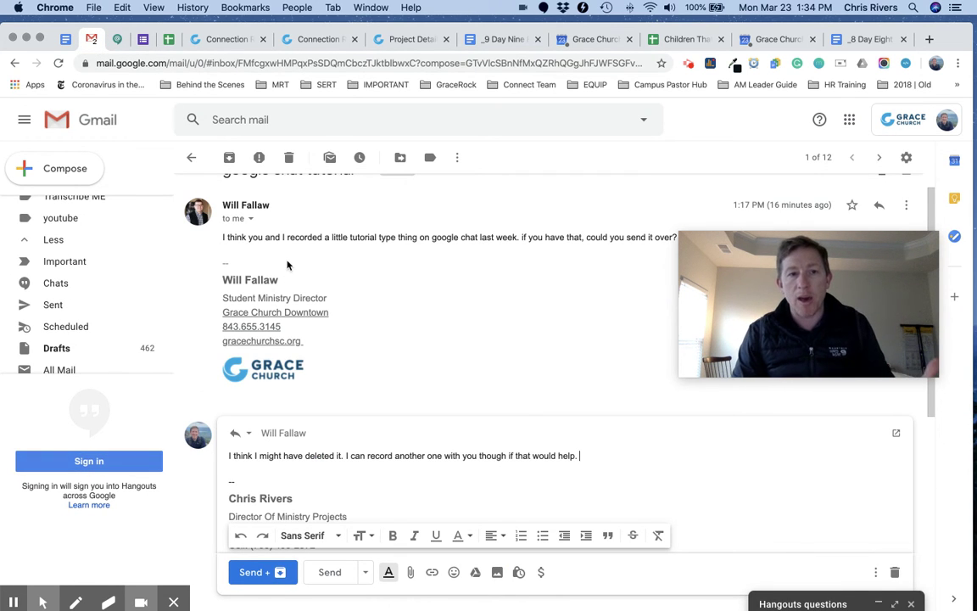
scroll(287, 265, "down", 4)
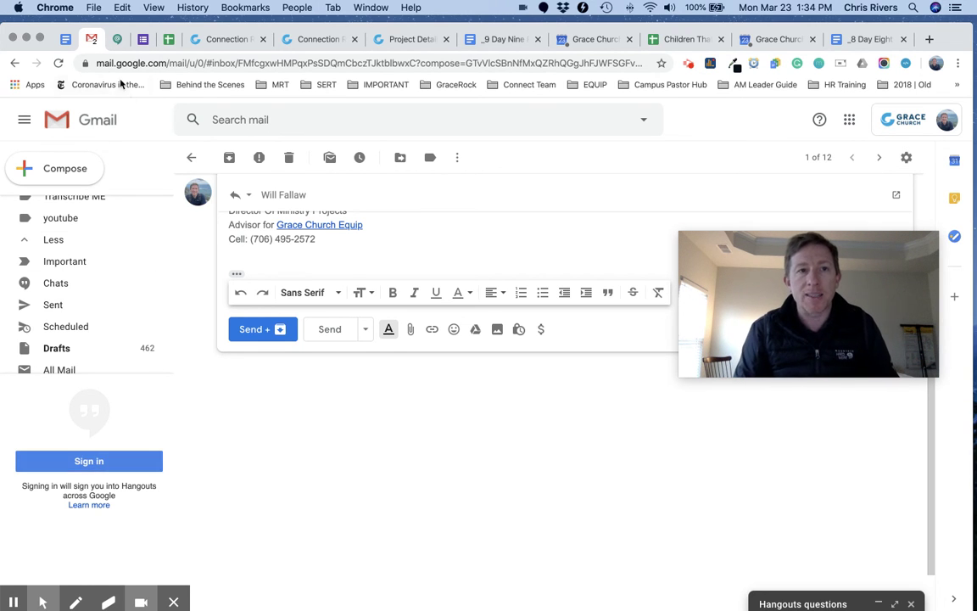
left_click(119, 39)
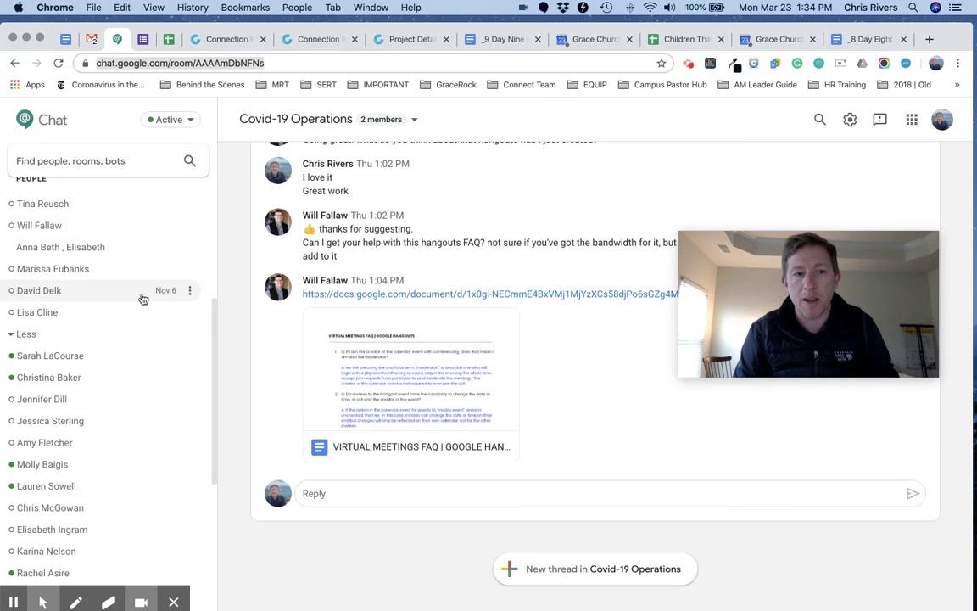
Search Chat for a colleague by name and open a new direct message with that person.
scroll(142, 297, "up", 5)
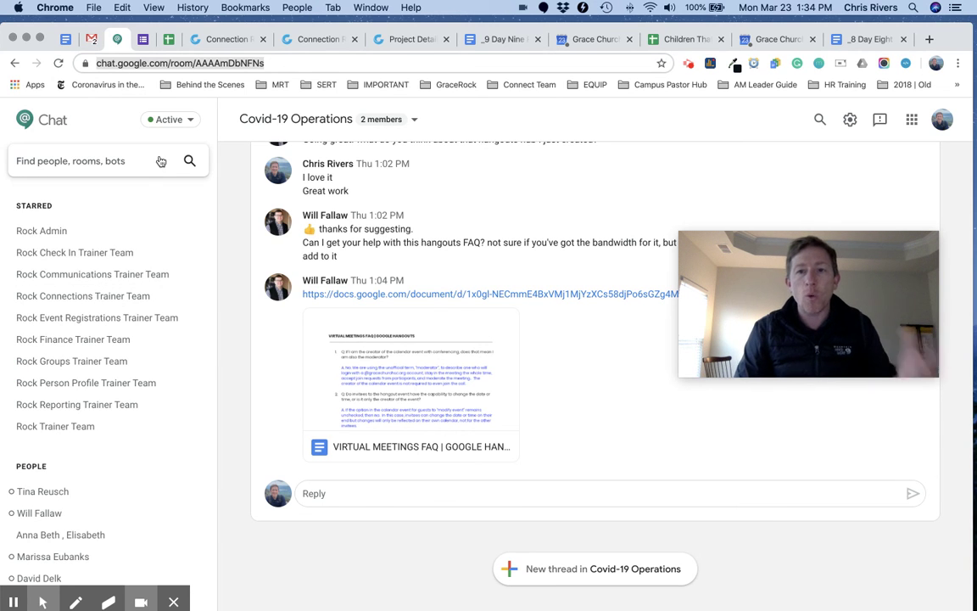
left_click(102, 160)
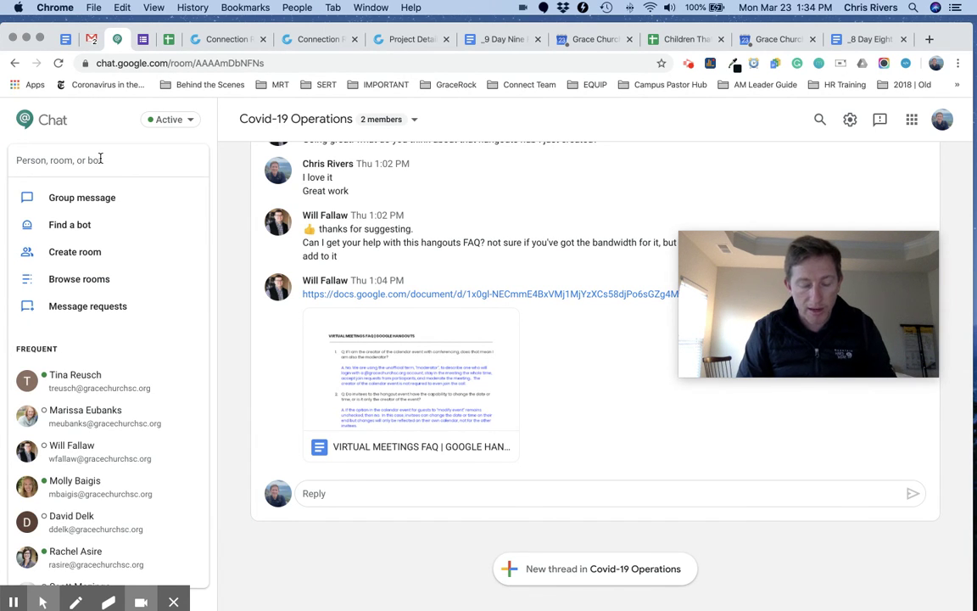
type("Blake pa")
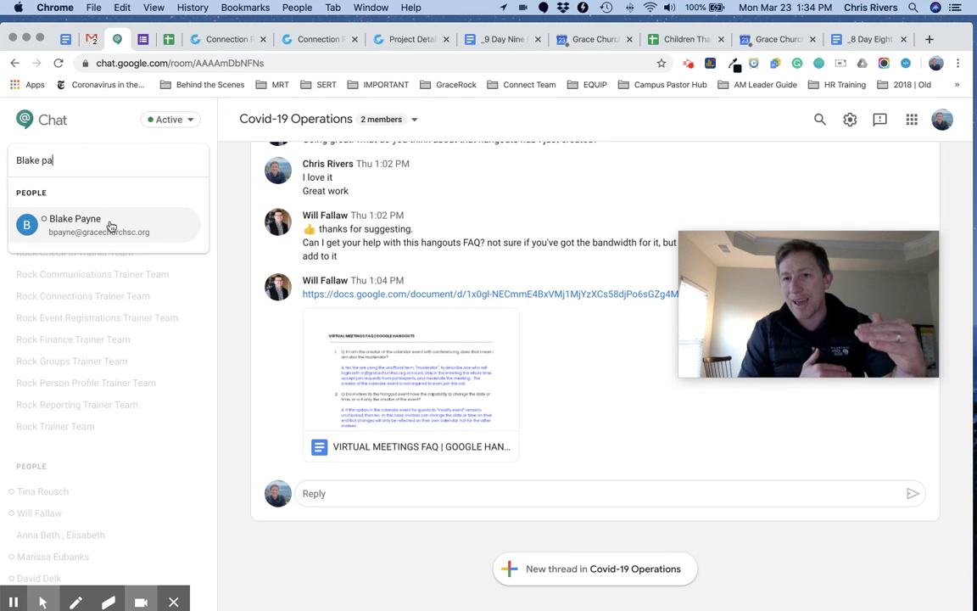
left_click(110, 225)
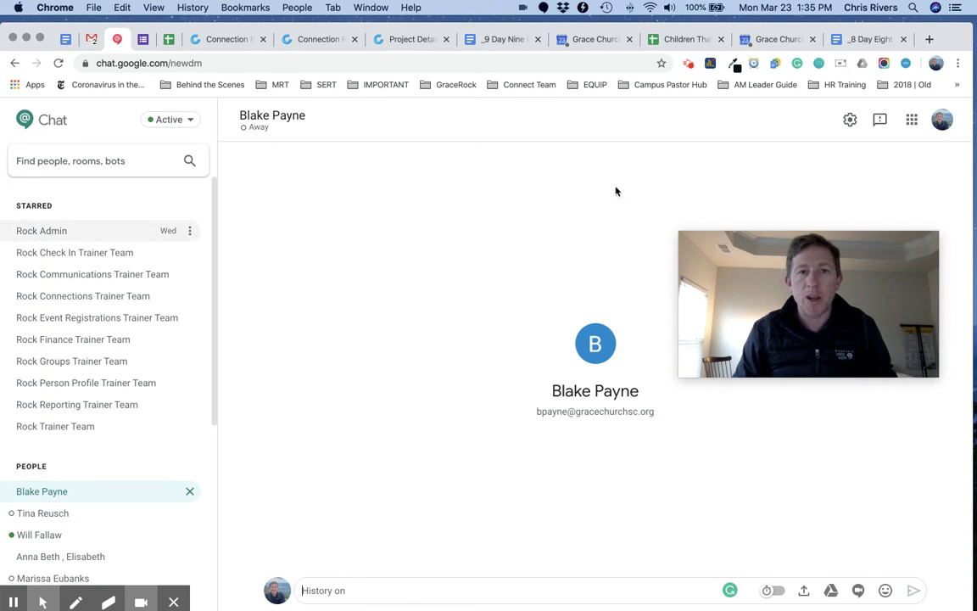
left_click(689, 65)
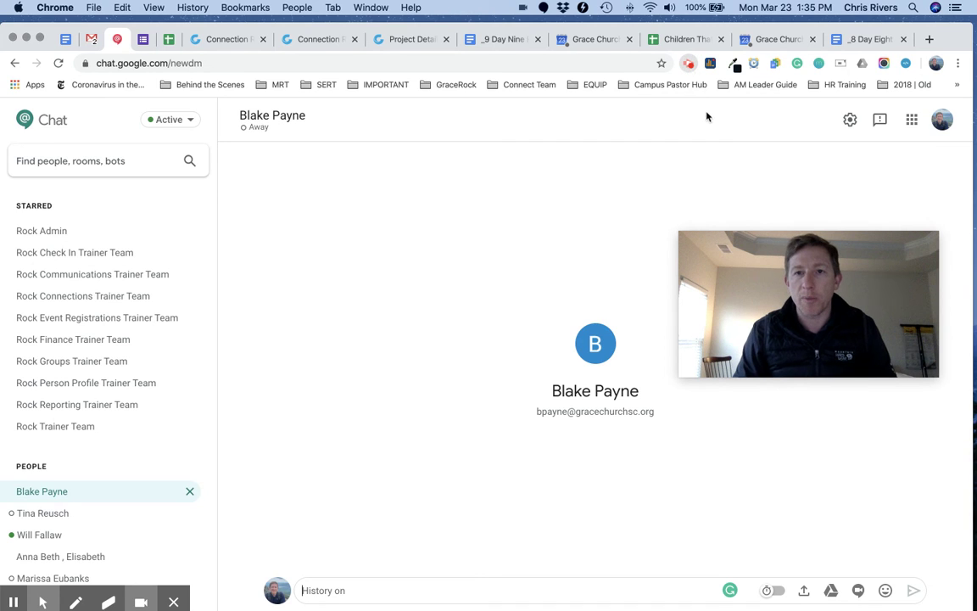